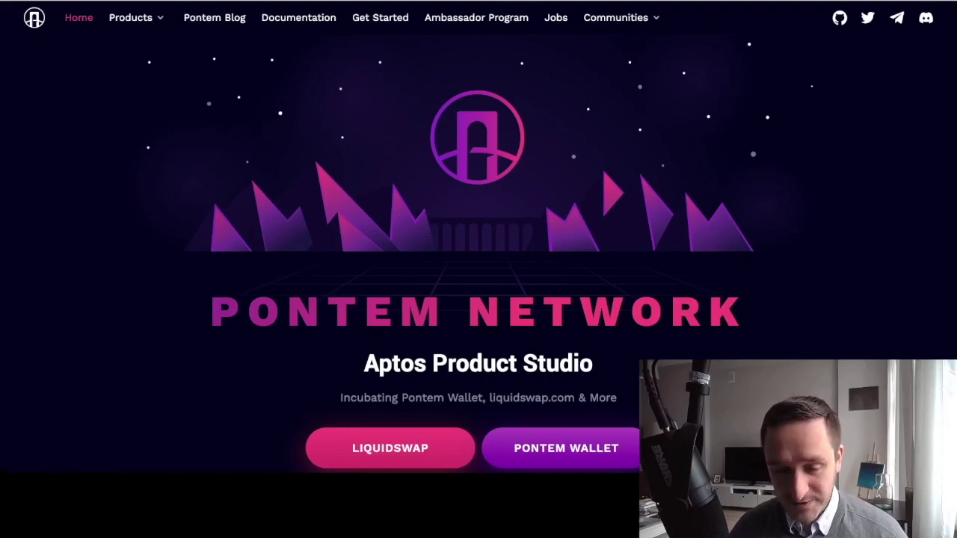
Scroll further down the page that was open before the faucet
scroll(478, 239, down, 1)
scroll(478, 239, down, 1)
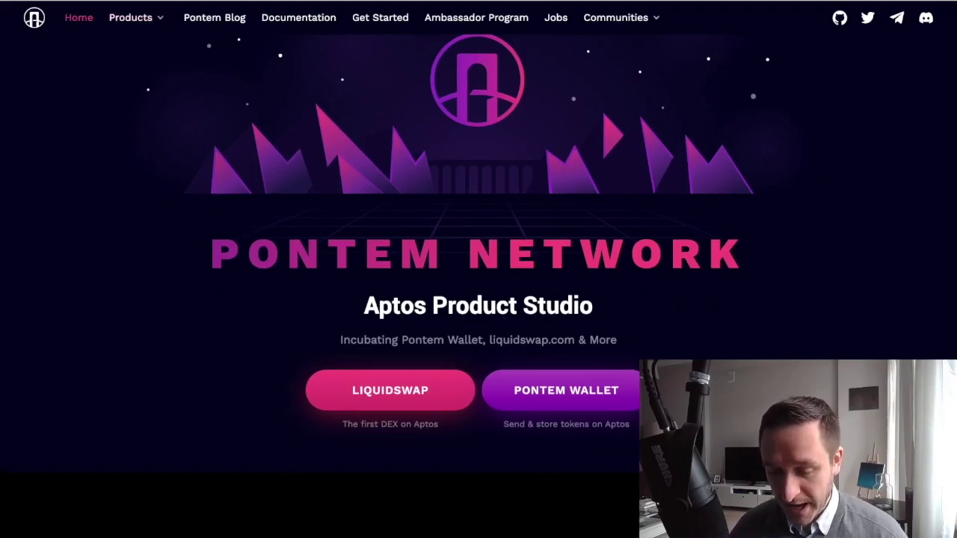
scroll(478, 239, down, 1)
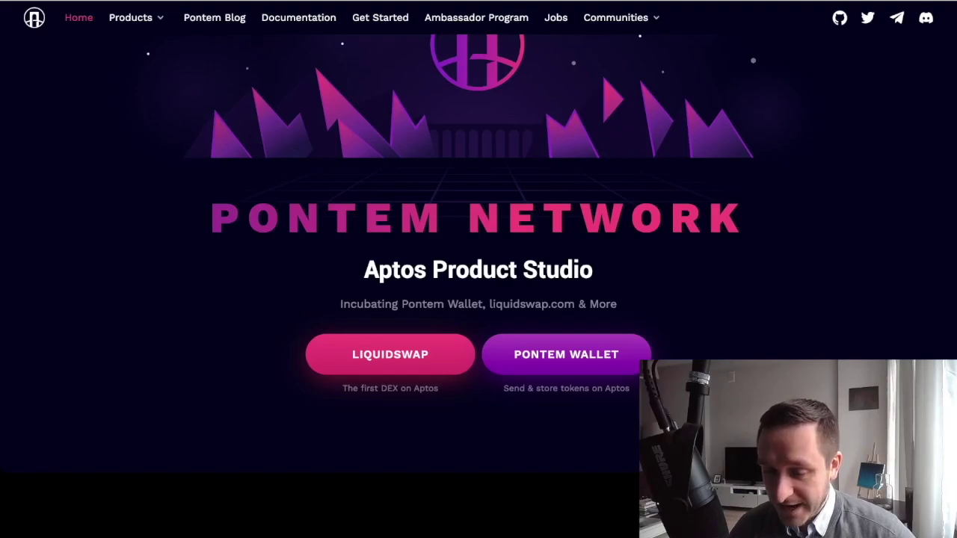
Browse the Get Testnet APT faucet page through its Sign In, Connect Wallet and Add Faucet Funds steps
key(ctrl+Tab)
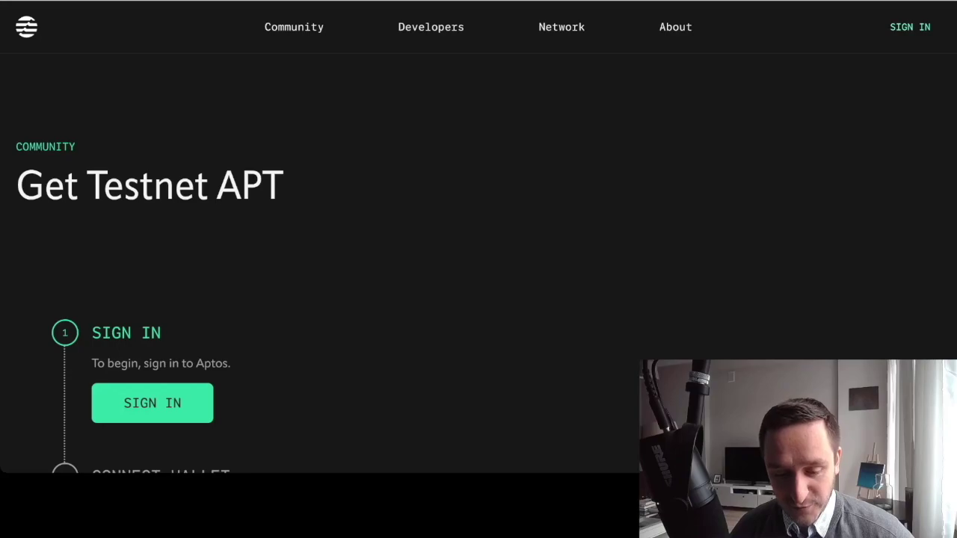
scroll(478, 261, down, 3)
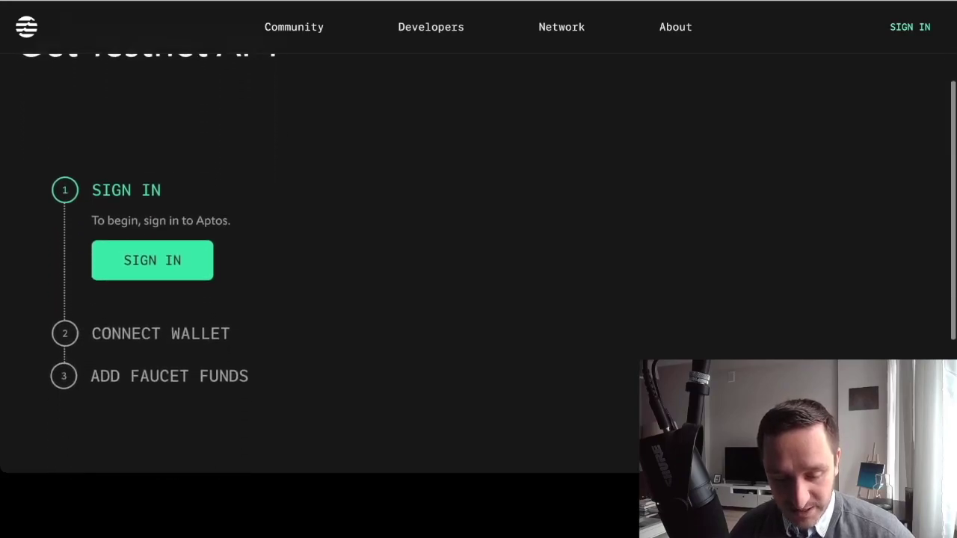
scroll(478, 262, up, 1)
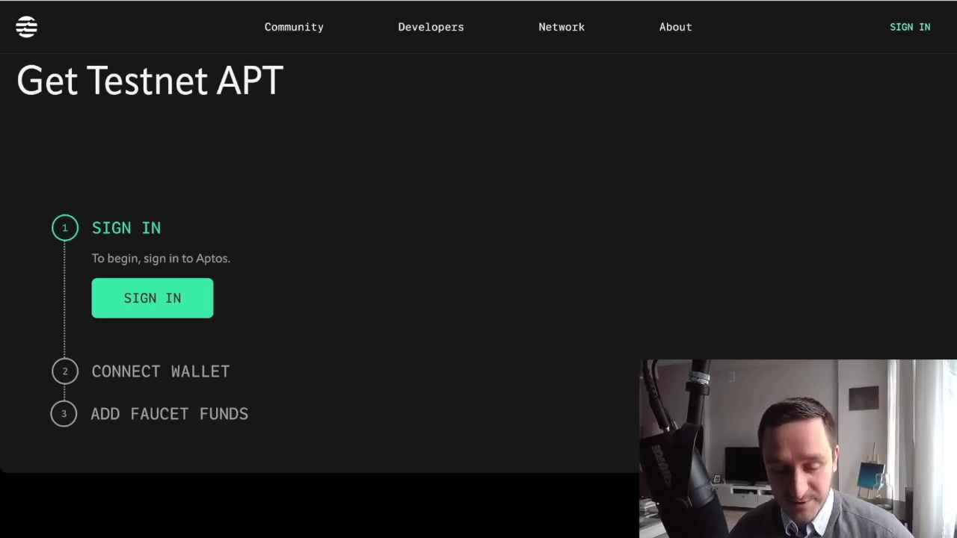
scroll(487, 240, down, 1)
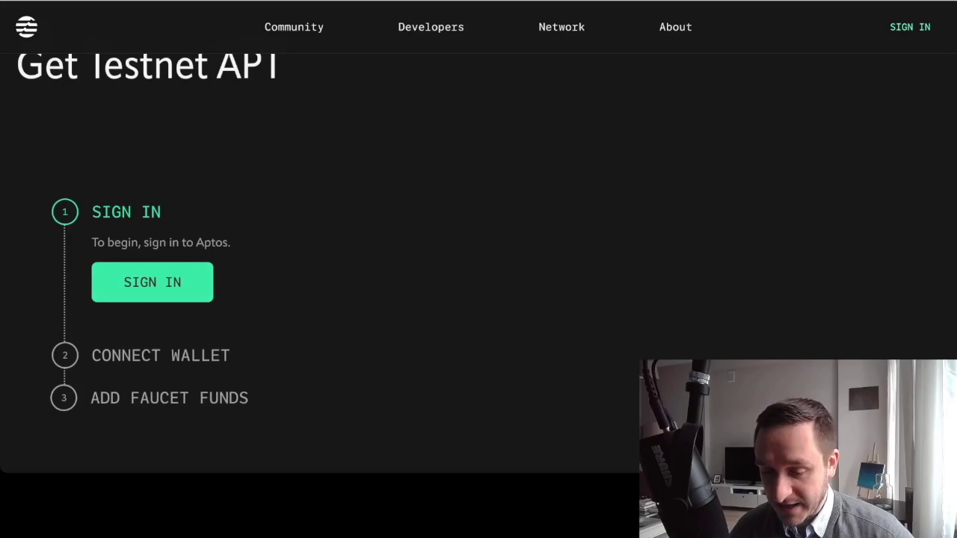
scroll(478, 262, down, 2)
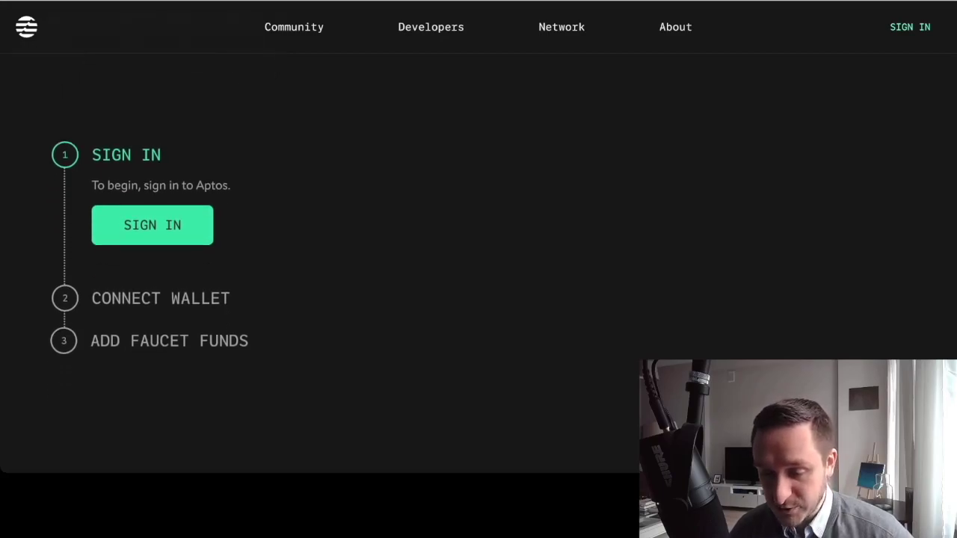
scroll(478, 261, down, 2)
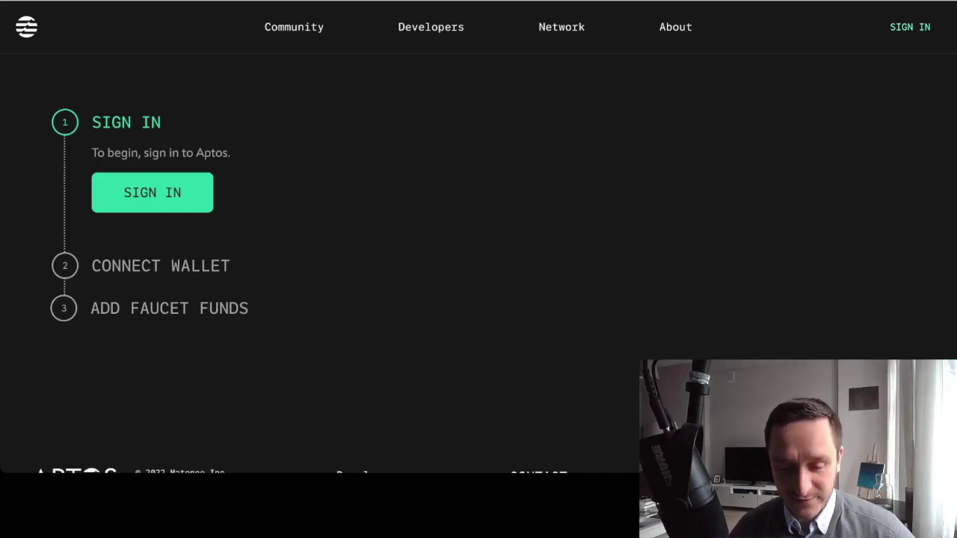
scroll(478, 282, down, 1)
scroll(478, 282, up, 1)
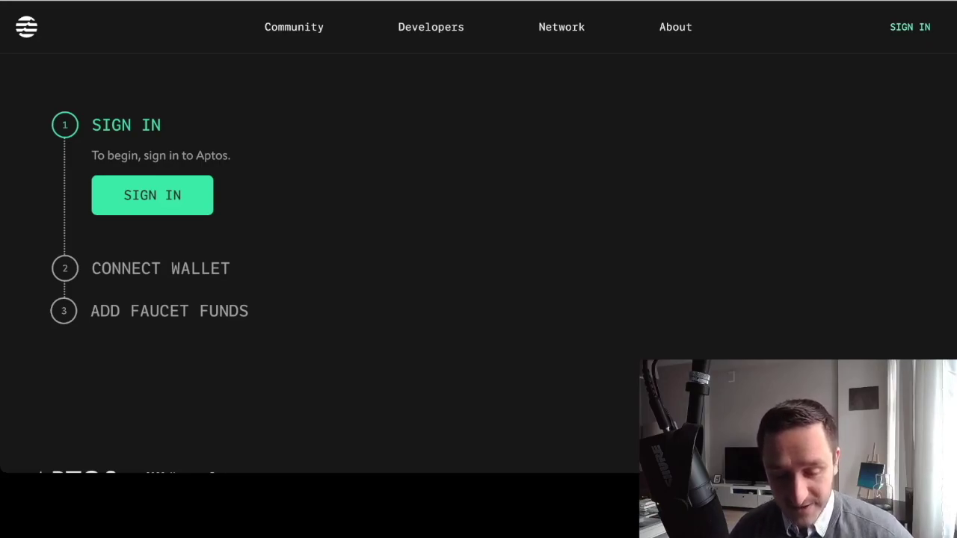
scroll(478, 261, down, 2)
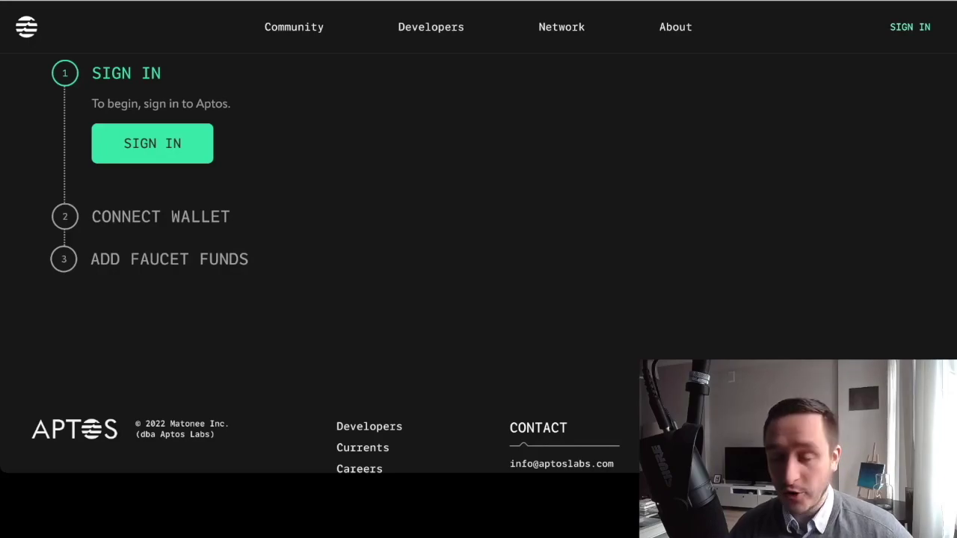
key(ctrl+Tab)
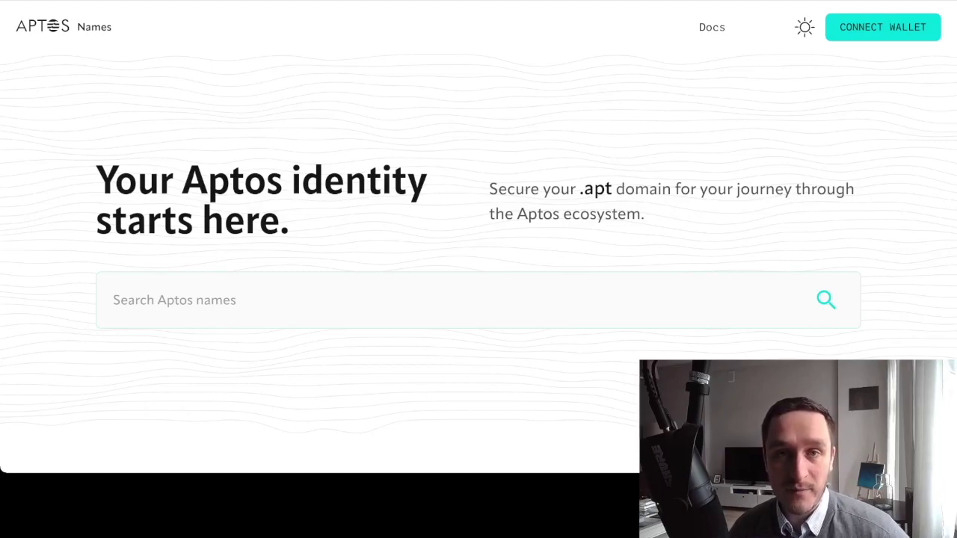
Search Aptos Names for 'simplewallet' and raise the available simplewallet.apt's registration to 2 years
click(113, 300)
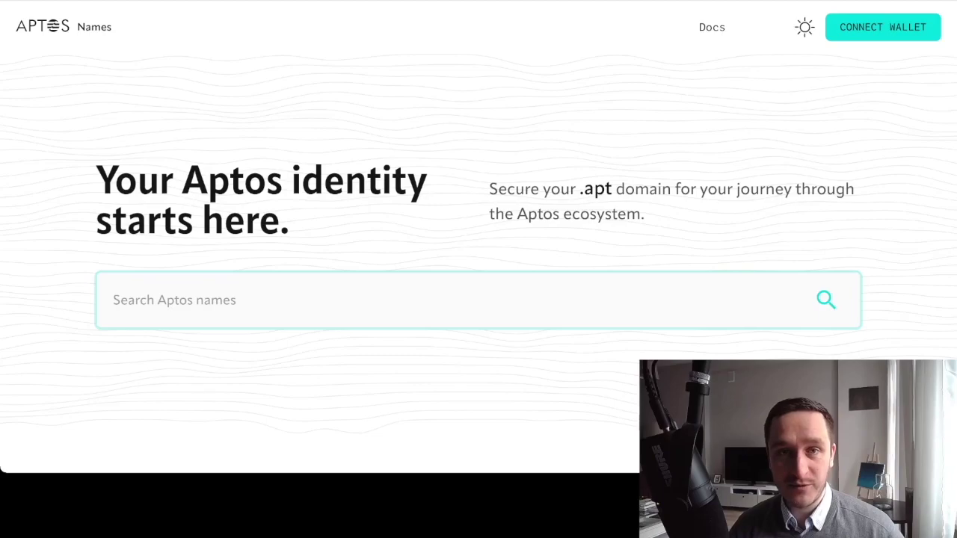
text(si)
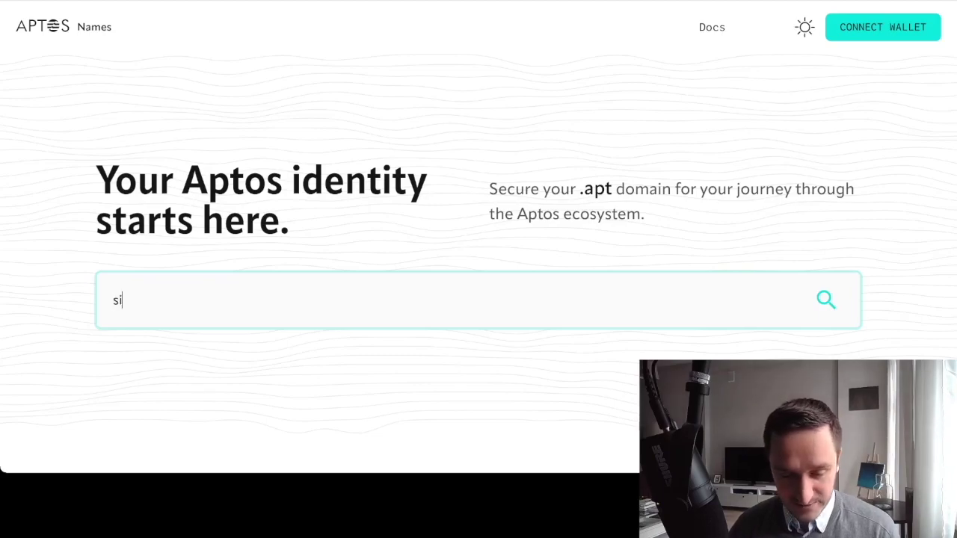
text(mplewallet)
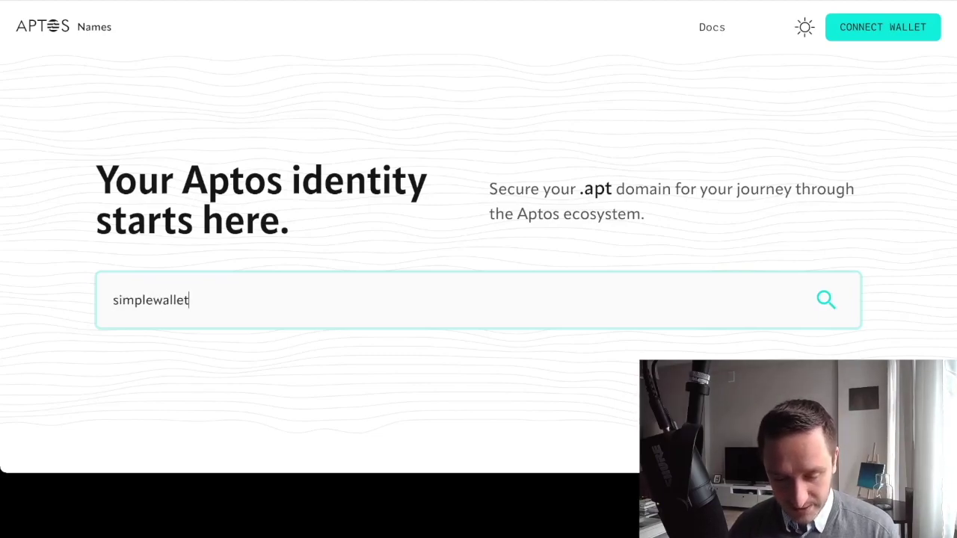
key(Return)
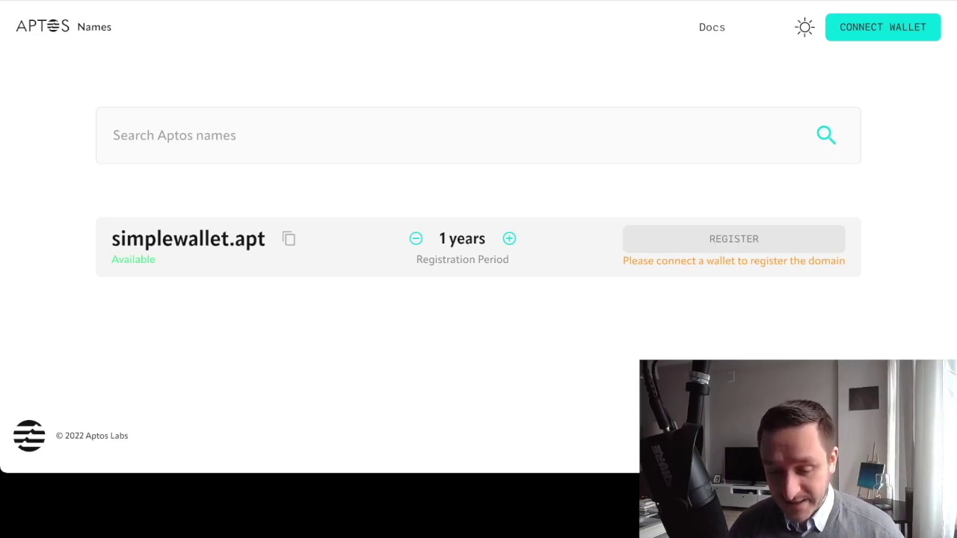
click(509, 239)
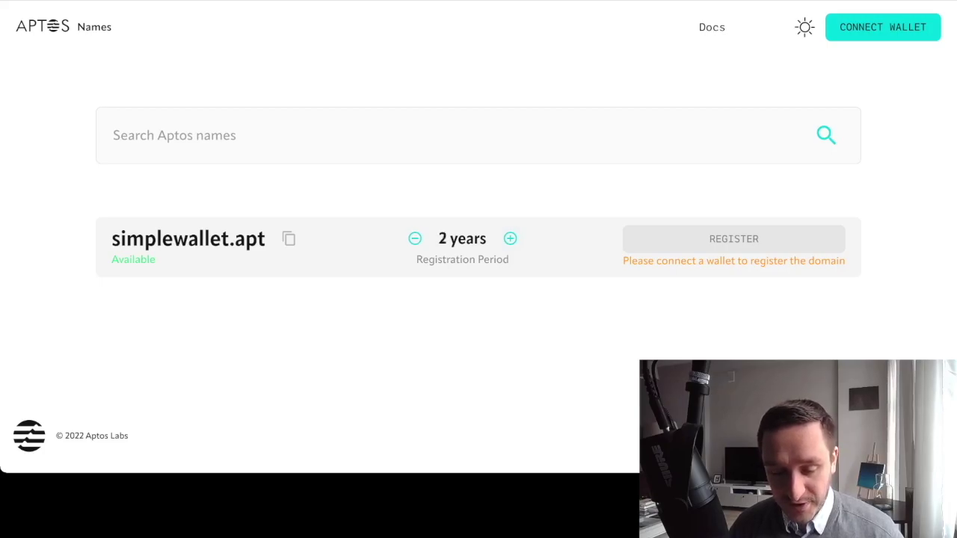
Refocus the name search box, then go back to the Aptos Names start page
click(113, 135)
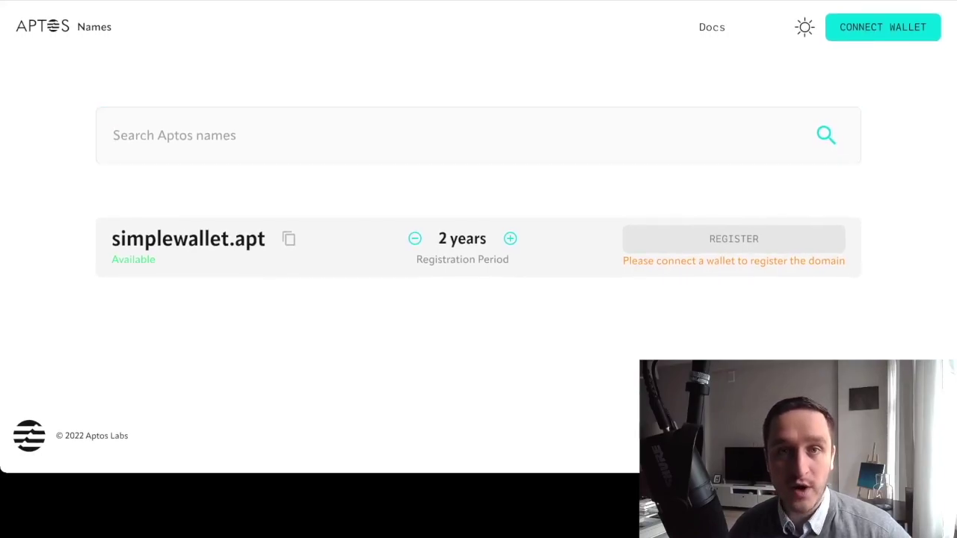
click(113, 135)
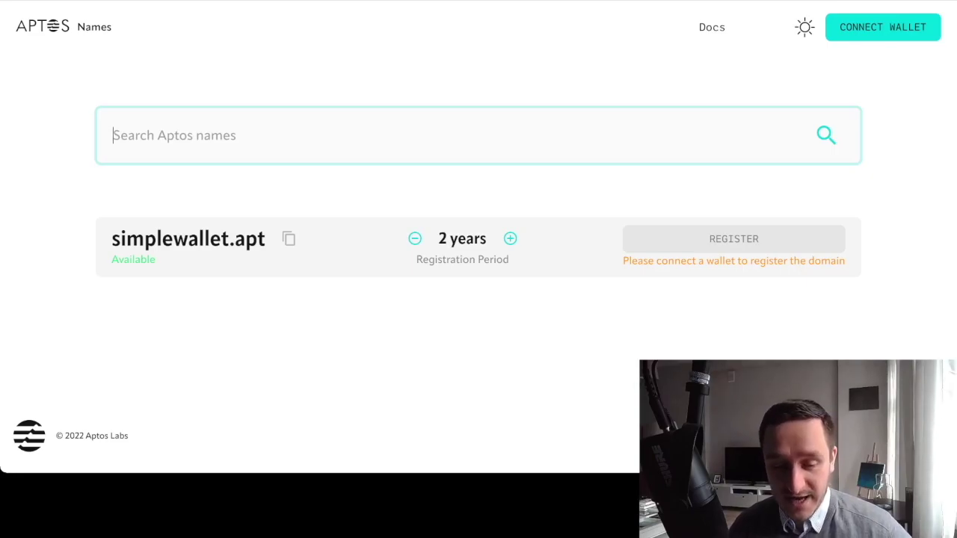
key(alt+Left)
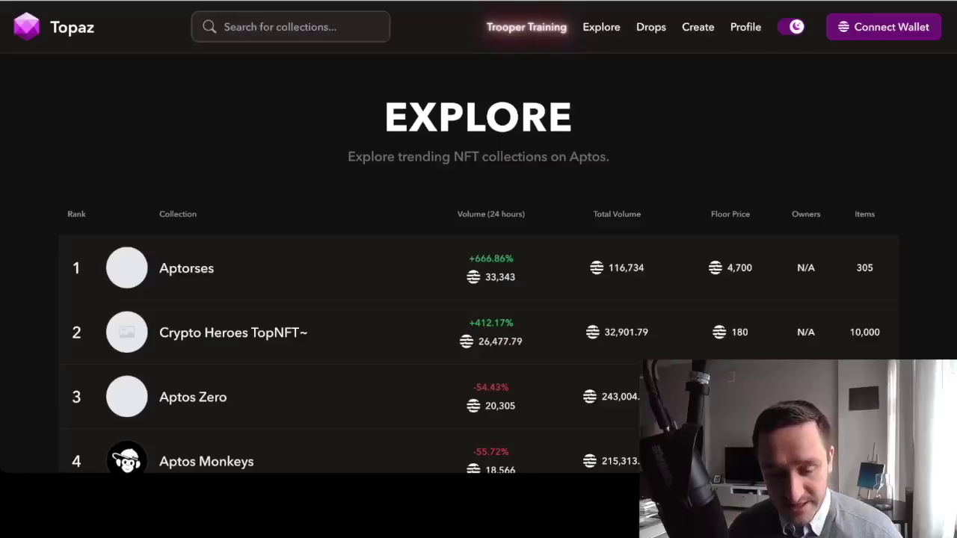
Scroll through Topaz's table of trending Aptos NFT collections ranked by 24-hour volume, led by Aptorses
scroll(479, 299, down, 2)
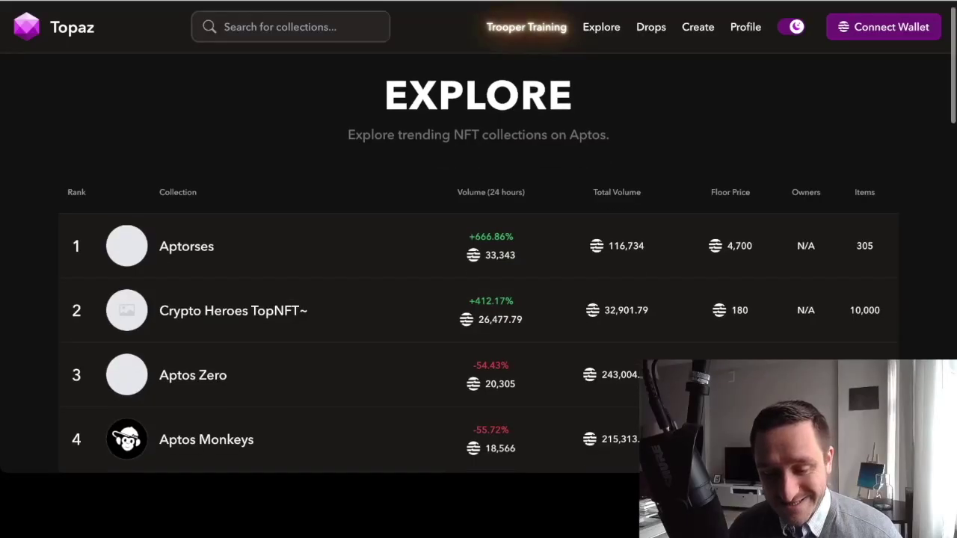
scroll(479, 299, up, 2)
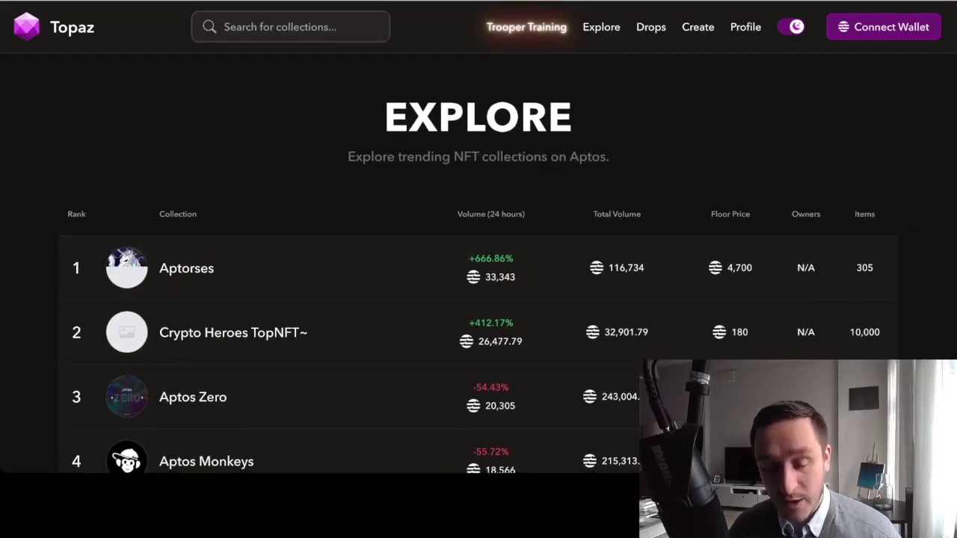
scroll(479, 299, down, 1)
scroll(479, 299, up, 1)
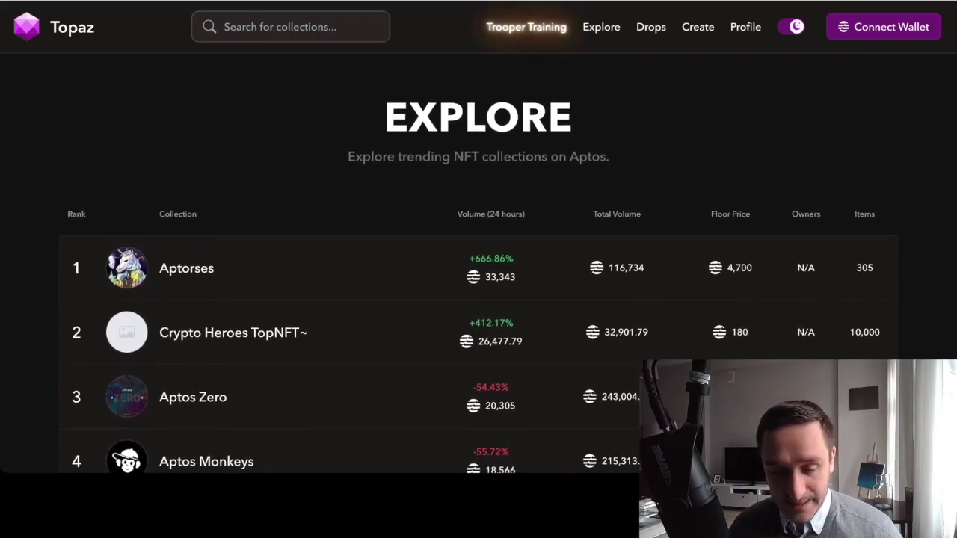
scroll(479, 225, down, 3)
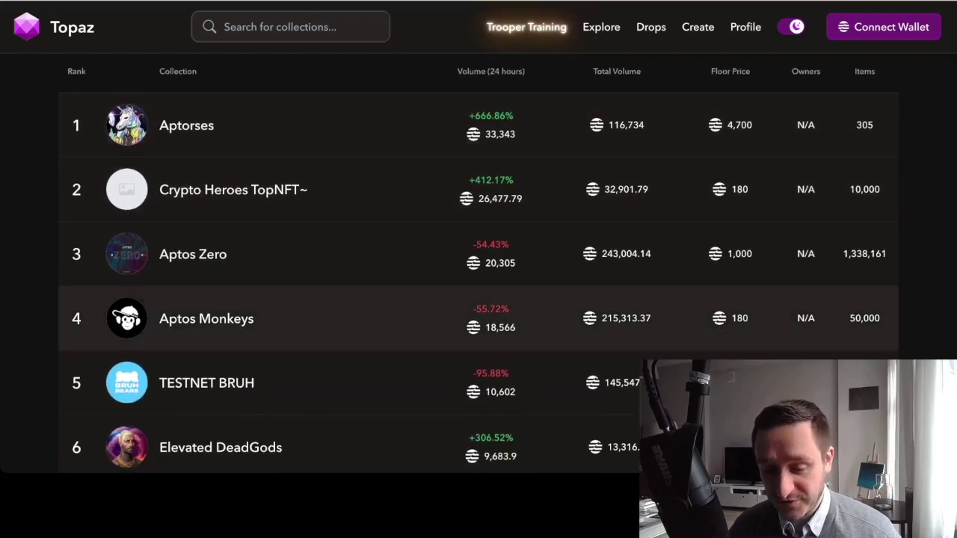
scroll(479, 246, down, 2)
scroll(478, 239, down, 8)
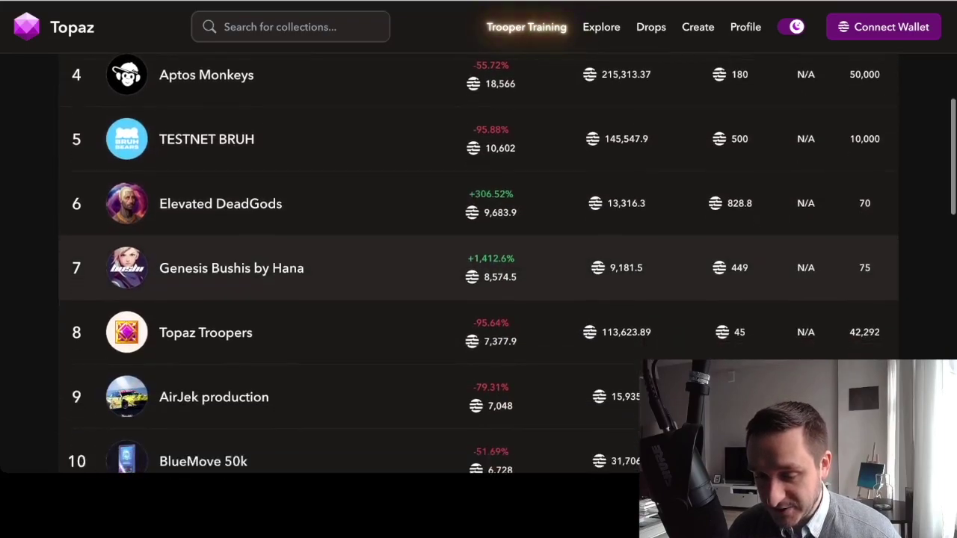
scroll(479, 239, down, 7)
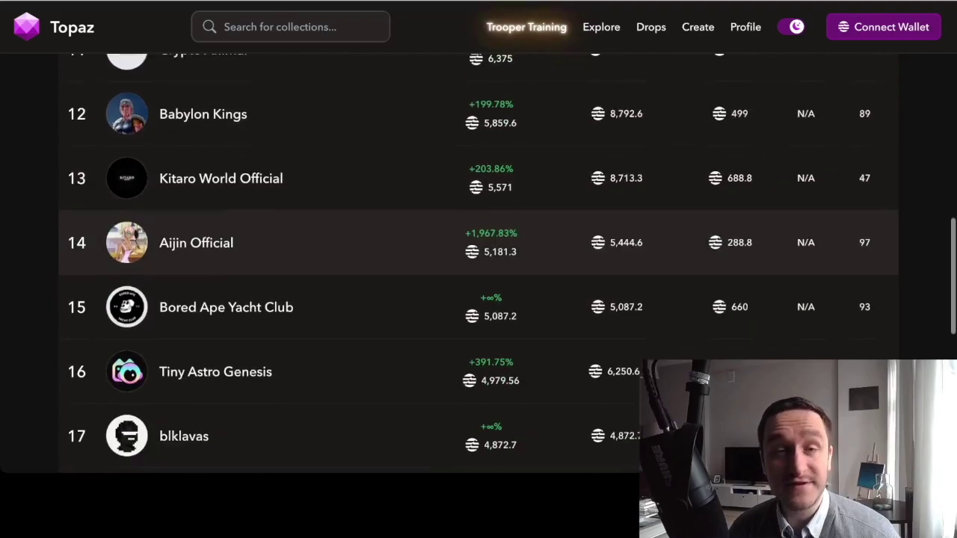
scroll(478, 247, down, 5)
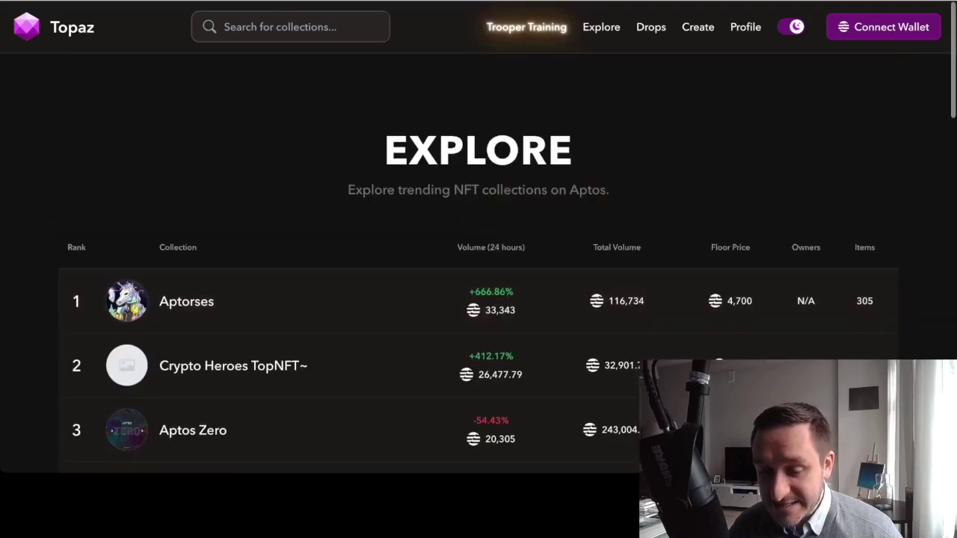
scroll(478, 246, down, 1)
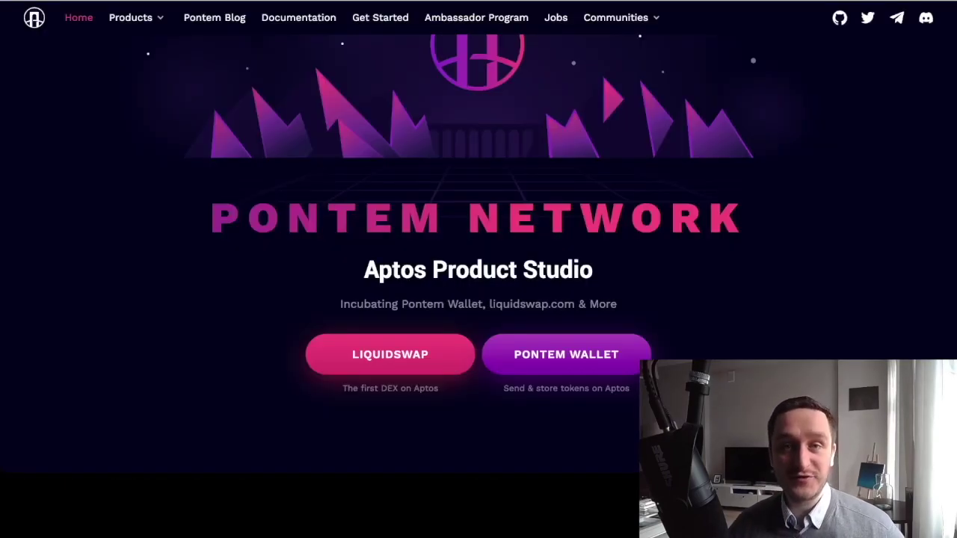